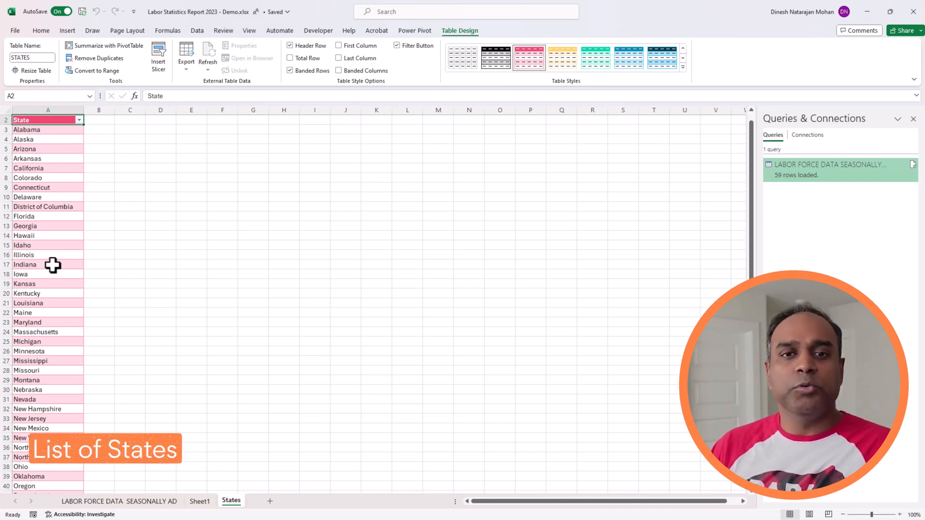
Step: Review the full list in the States table, including the District of Columbia and Puerto Rico entries
left_click(48, 131)
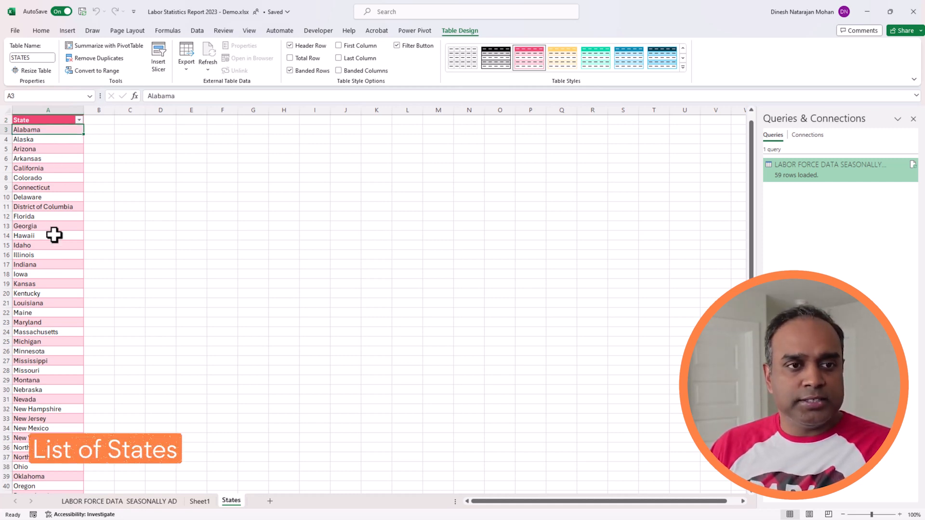
key("ctrl+shift+Down")
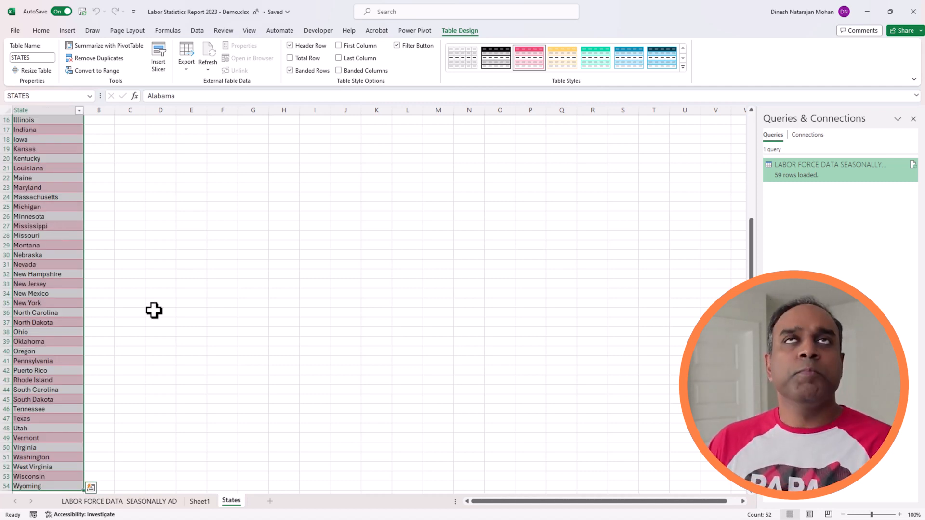
scroll(152, 310, "up", 5)
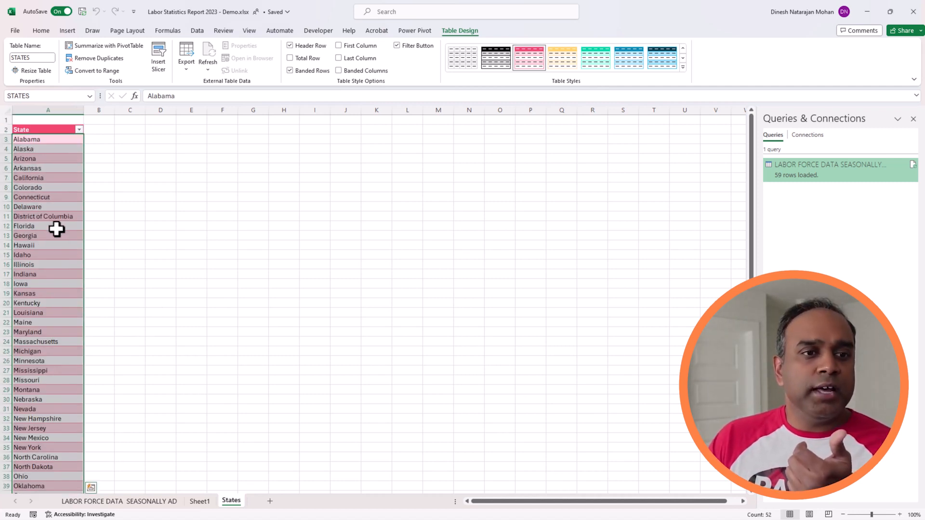
left_click(56, 224)
left_click(57, 214)
scroll(157, 295, "down", 10)
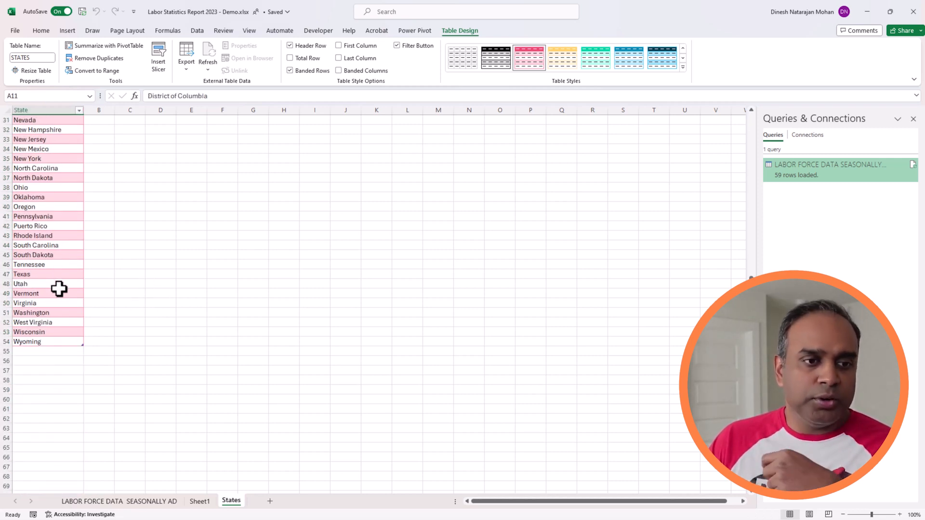
left_click(65, 226)
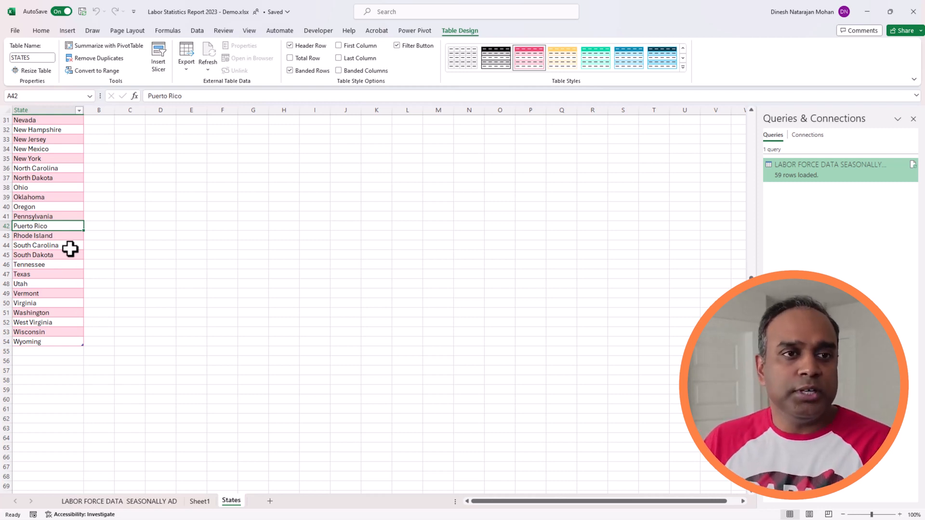
left_click(38, 156)
scroll(72, 221, "up", 10)
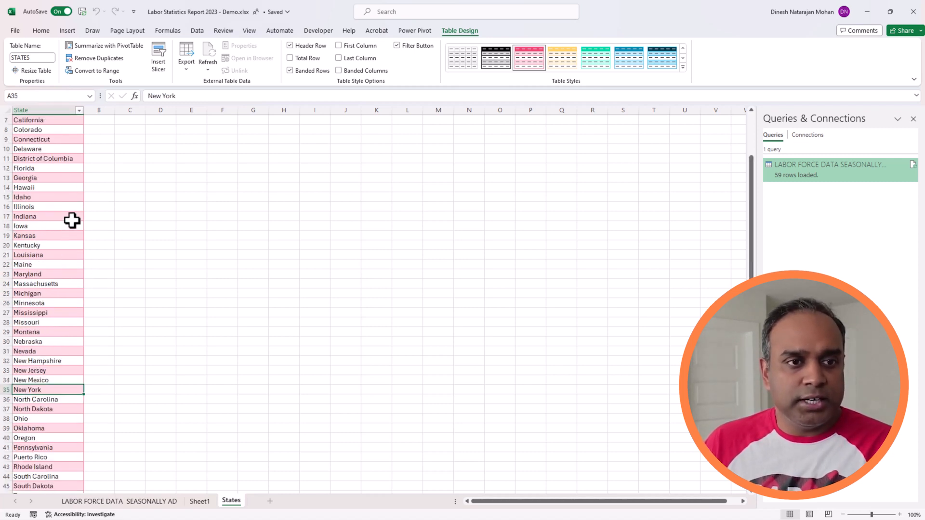
Step: Load the STATES table into the Power Query Editor as a new query
left_click_drag(52, 131, 46, 275)
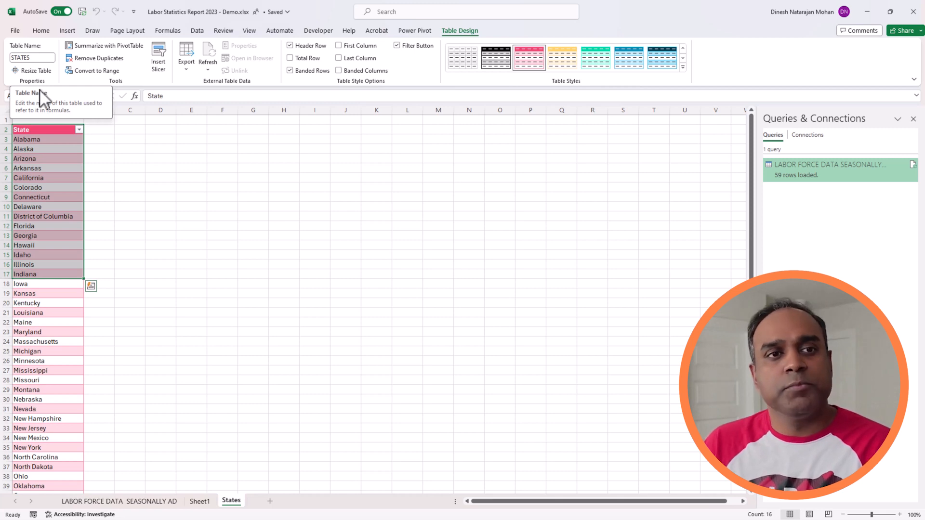
left_click(195, 31)
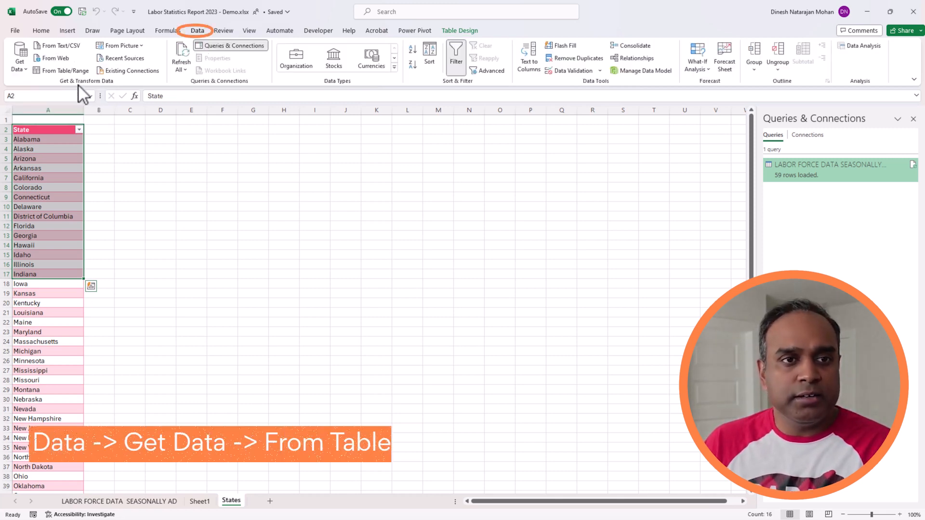
left_click(58, 71)
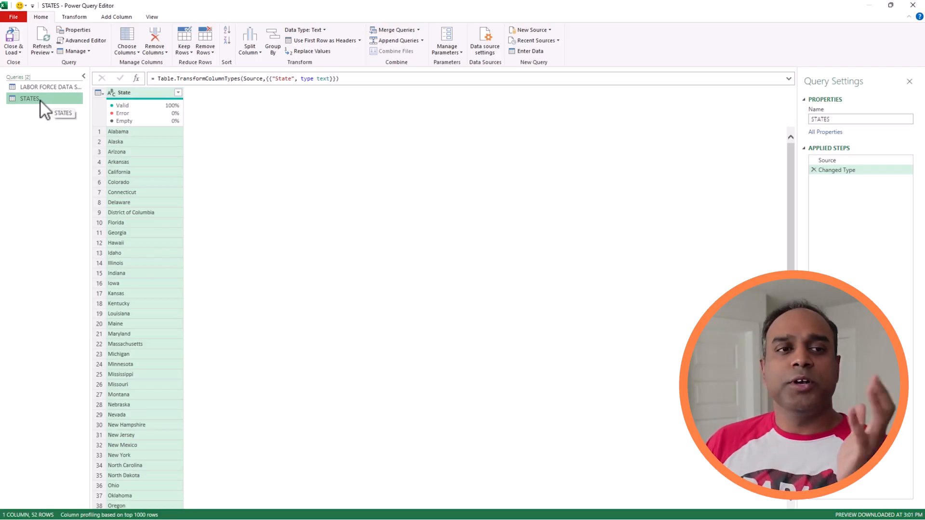
Step: Set up a merge of the labor force query with STATES, matching the State and area column to the State column
left_click(43, 86)
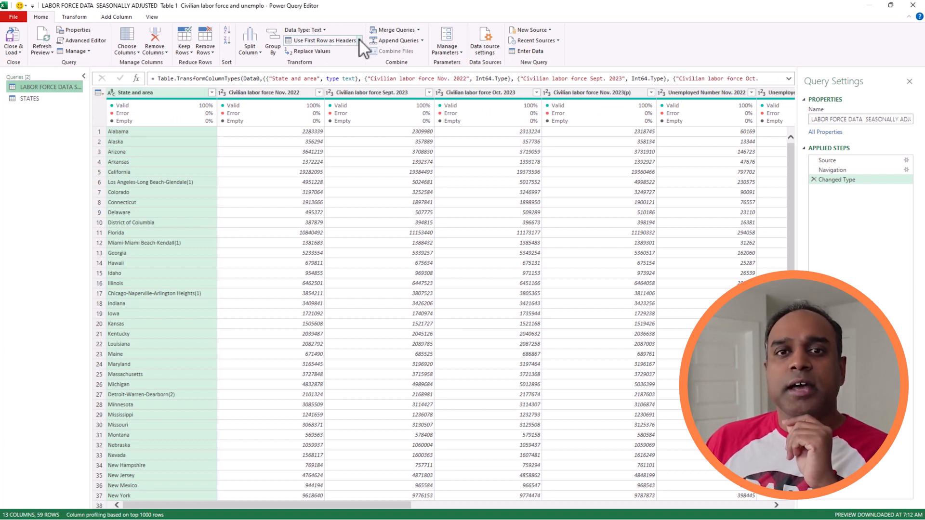
left_click(384, 31)
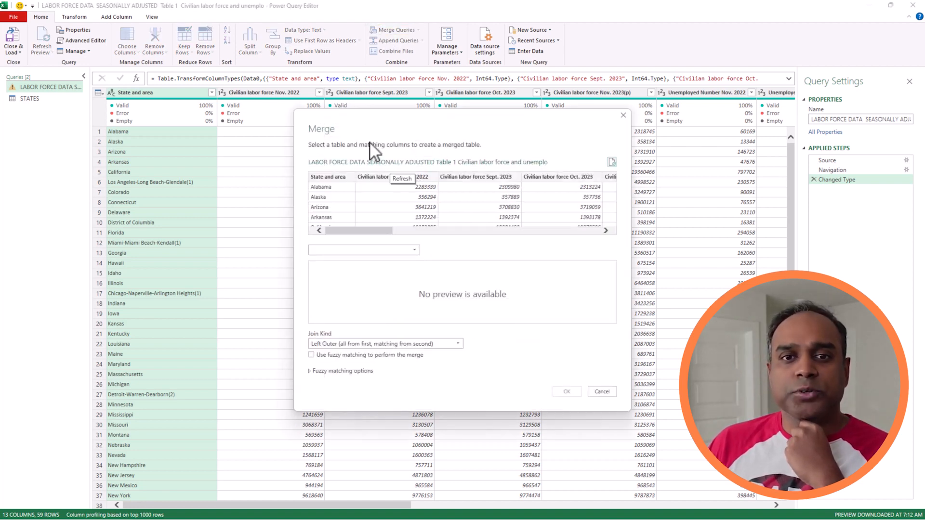
left_click_drag(591, 117, 519, 158)
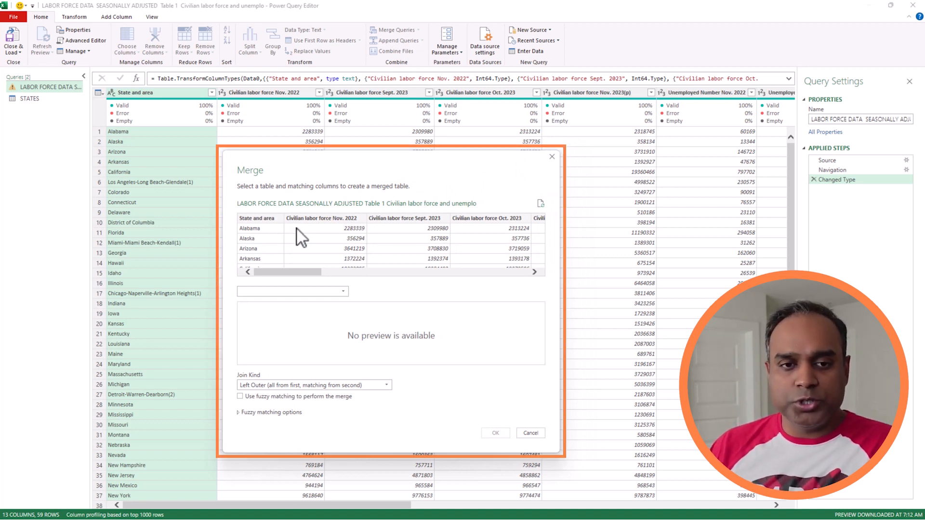
left_click(262, 220)
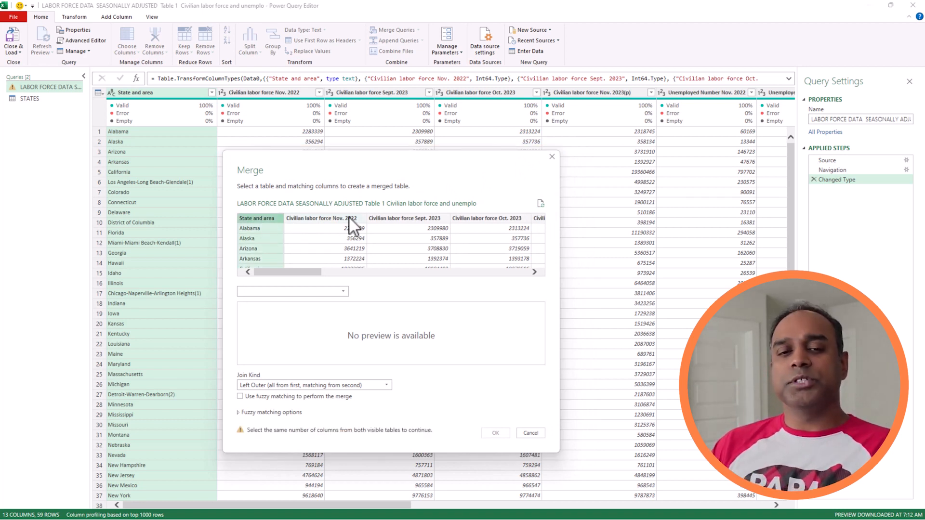
left_click(345, 291)
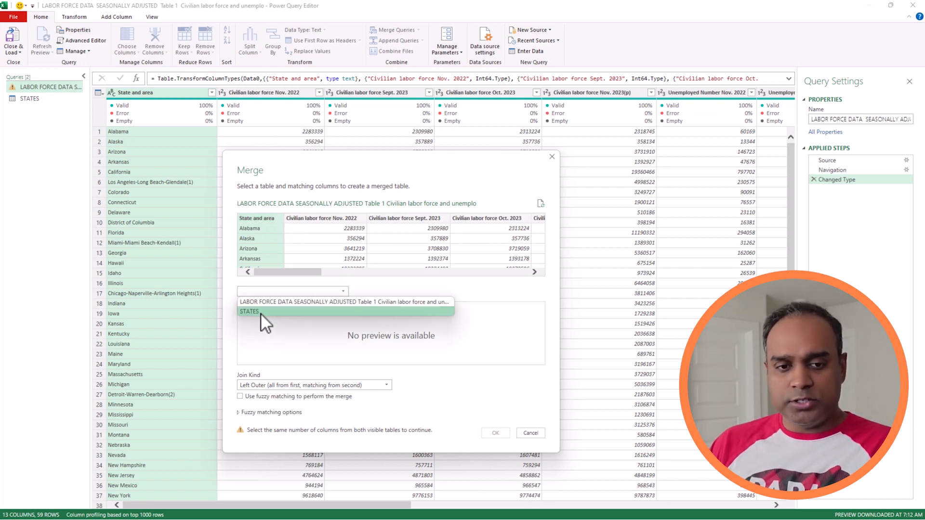
left_click(261, 312)
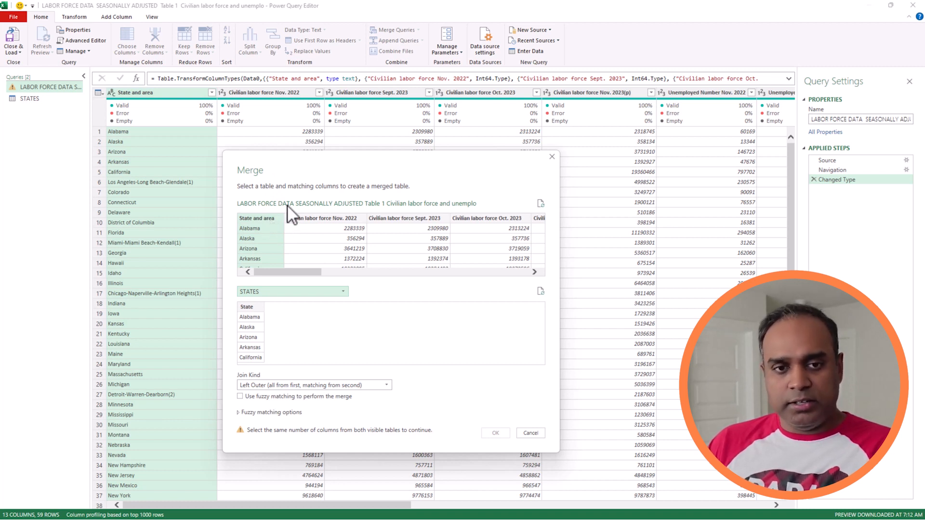
left_click(256, 323)
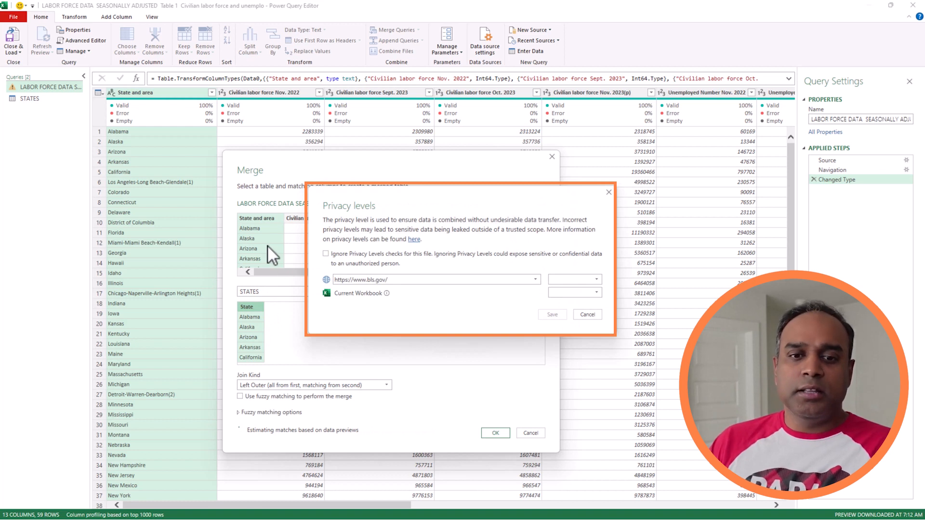
Step: Ignore the privacy level checks for this file and complete the merge with the join kind Inner (only matching rows)
left_click(385, 256)
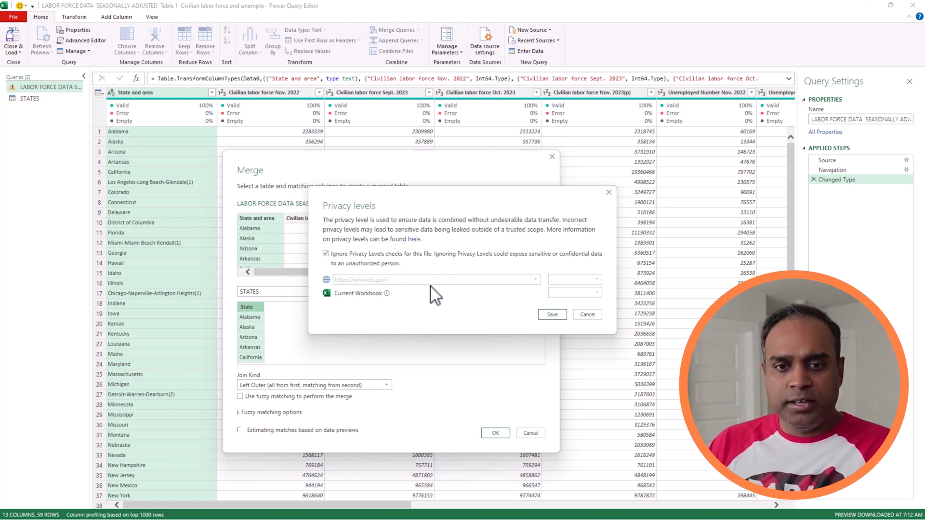
left_click(551, 314)
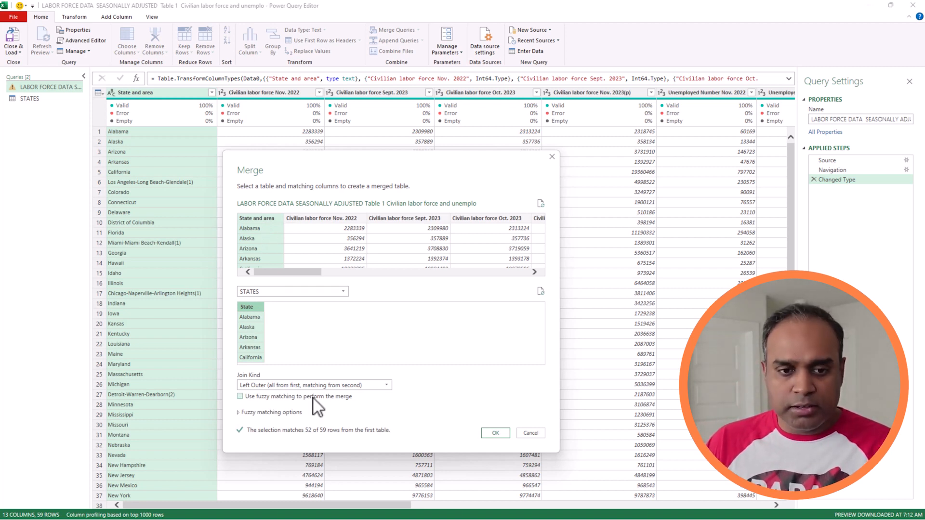
left_click(312, 385)
left_click(274, 423)
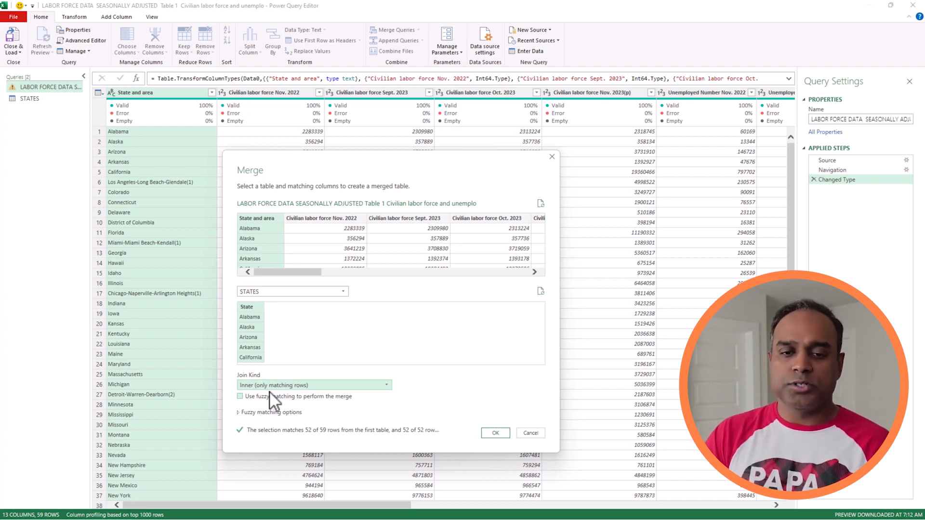
left_click(486, 433)
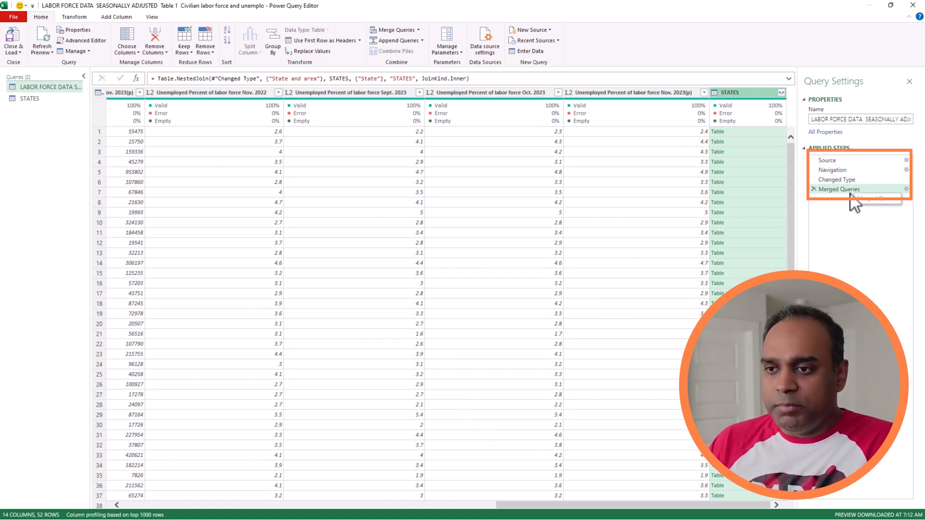
Step: Compare the row counts of the Changed Type and Merged Queries steps and check the merged STATES column
left_click(858, 182)
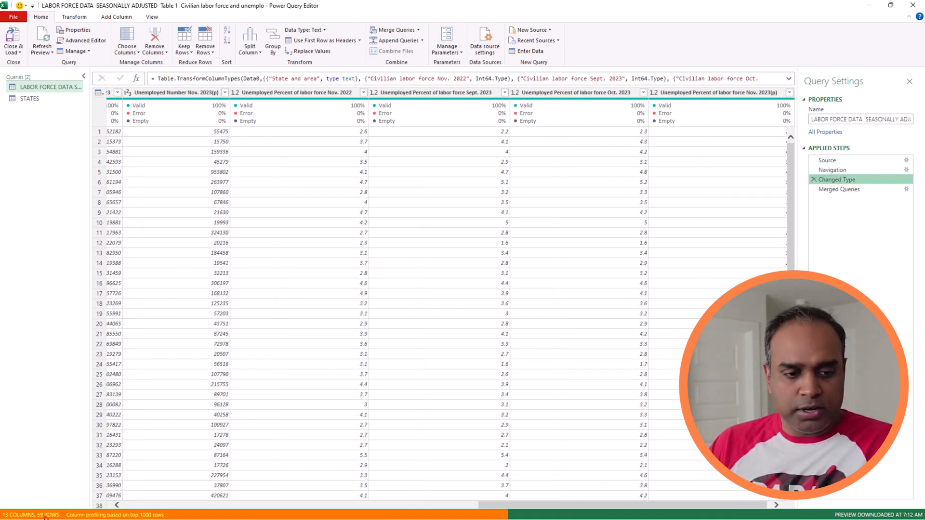
left_click(849, 190)
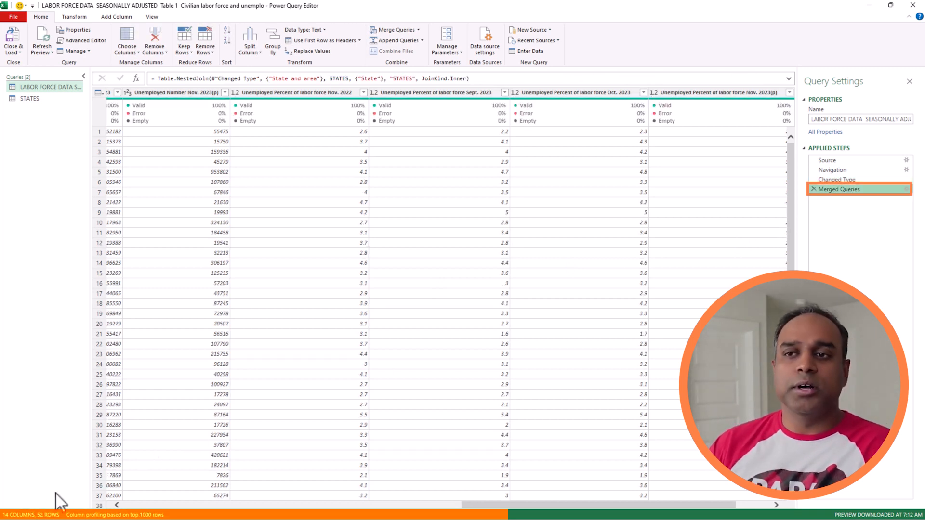
scroll(753, 505, "right", 2)
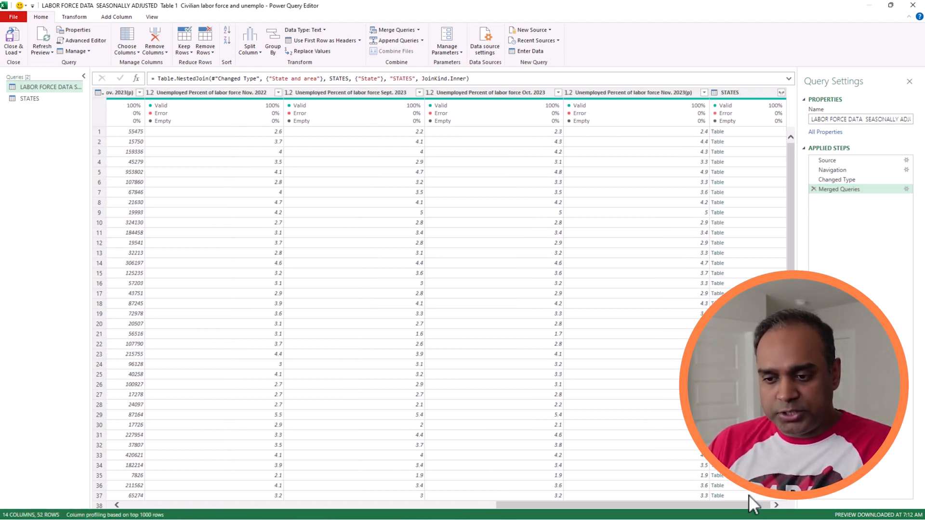
right_click(753, 90)
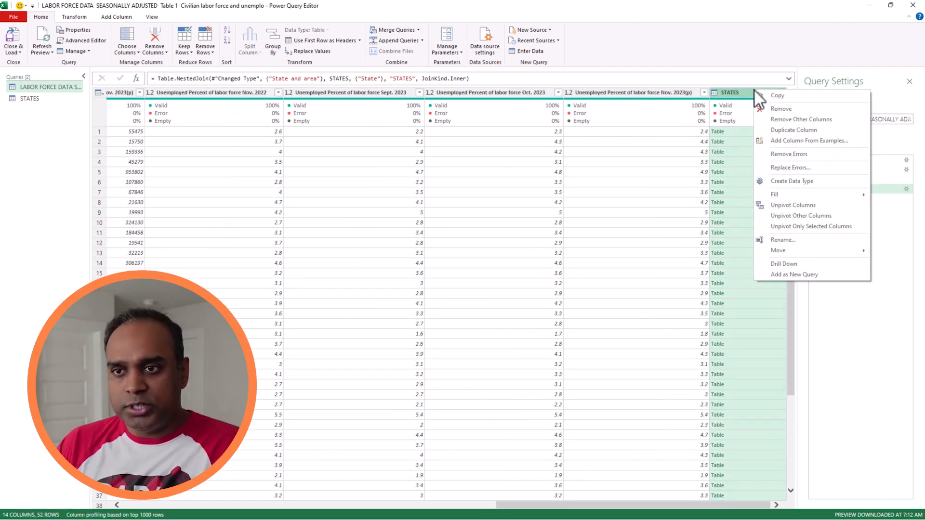
left_click(800, 49)
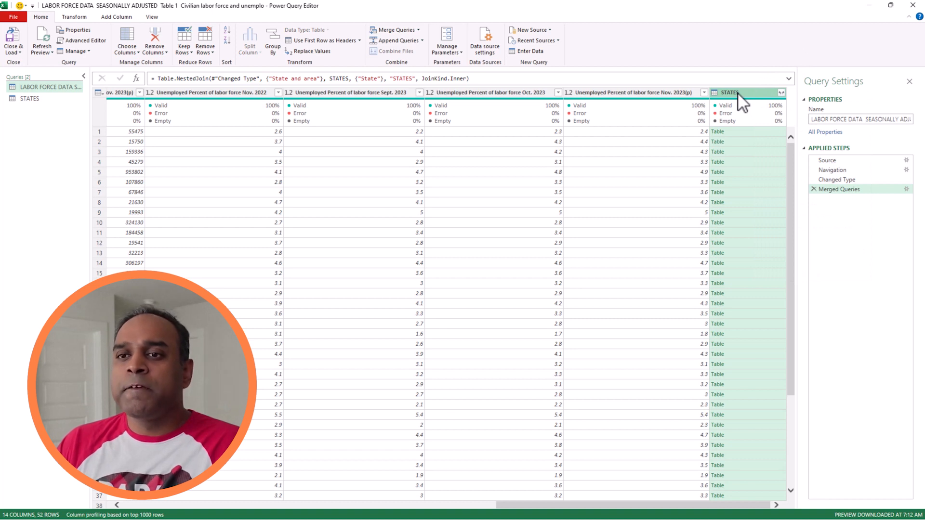
left_click(781, 92)
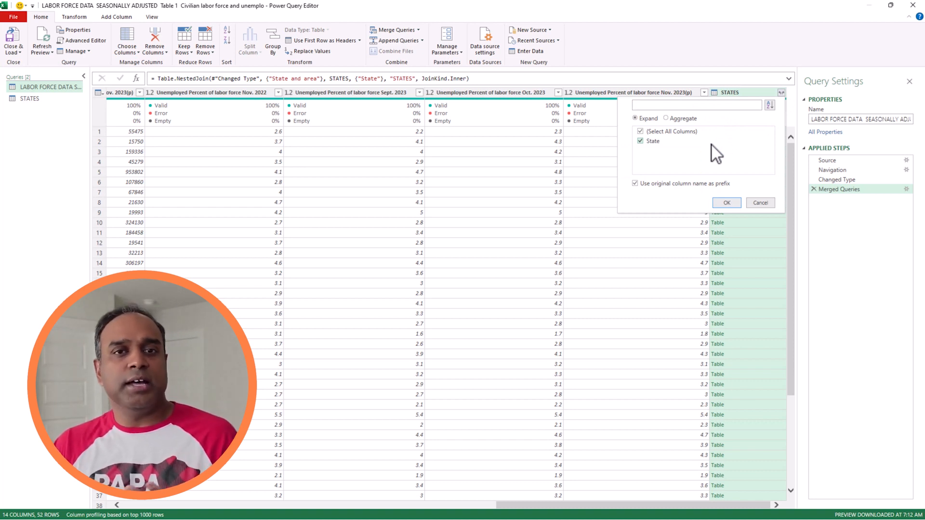
left_click(761, 203)
Step: Remove the merged STATES column from the labor force query
right_click(758, 90)
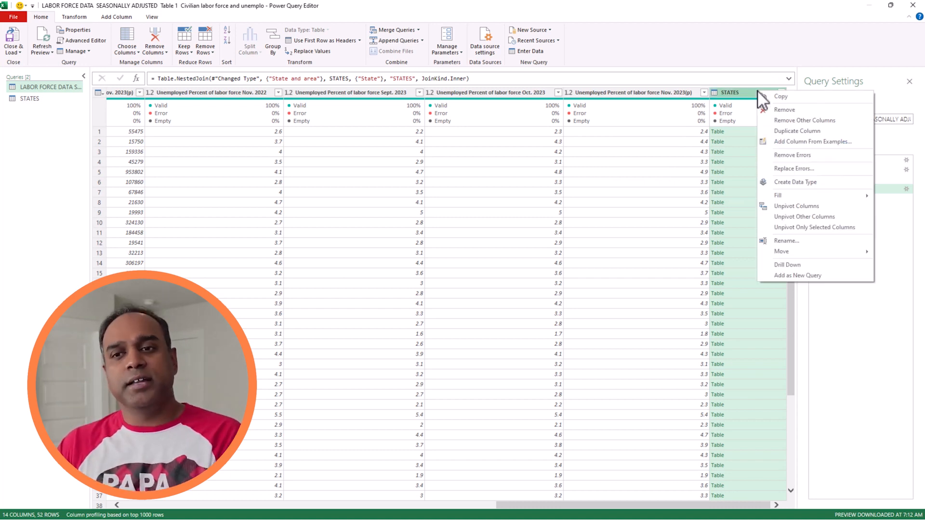
left_click(776, 110)
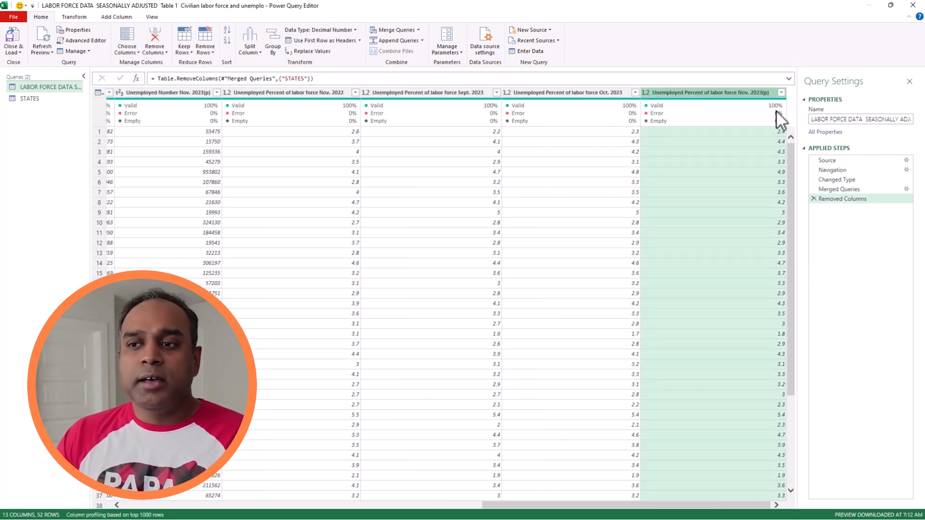
Step: Rename the labor force query as Data and close and load the queries to the workbook
left_click(828, 123)
triple_click(828, 121)
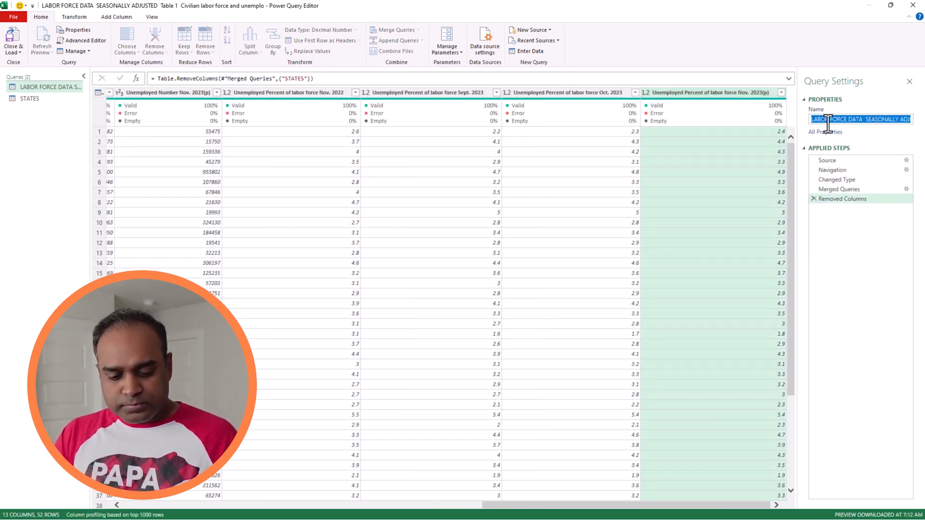
type("Daat")
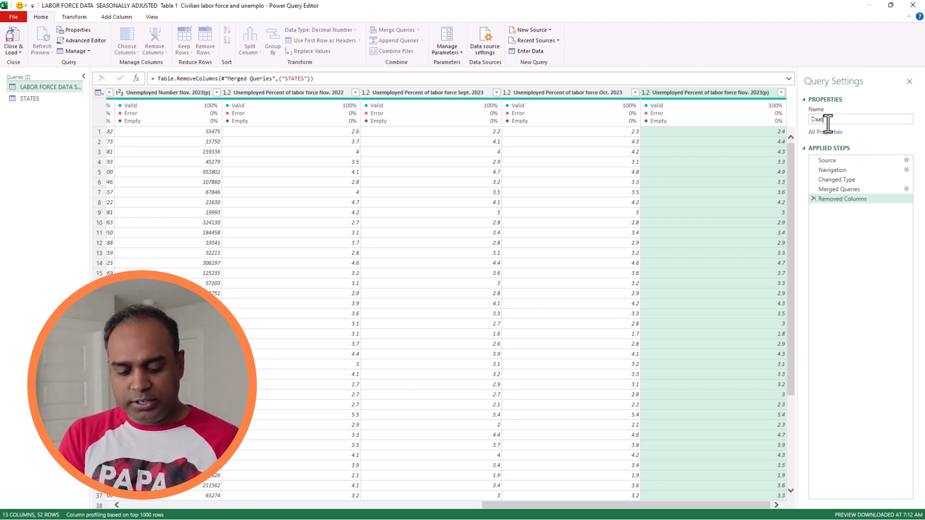
key("BackSpace")
key("BackSpace")
type("ta")
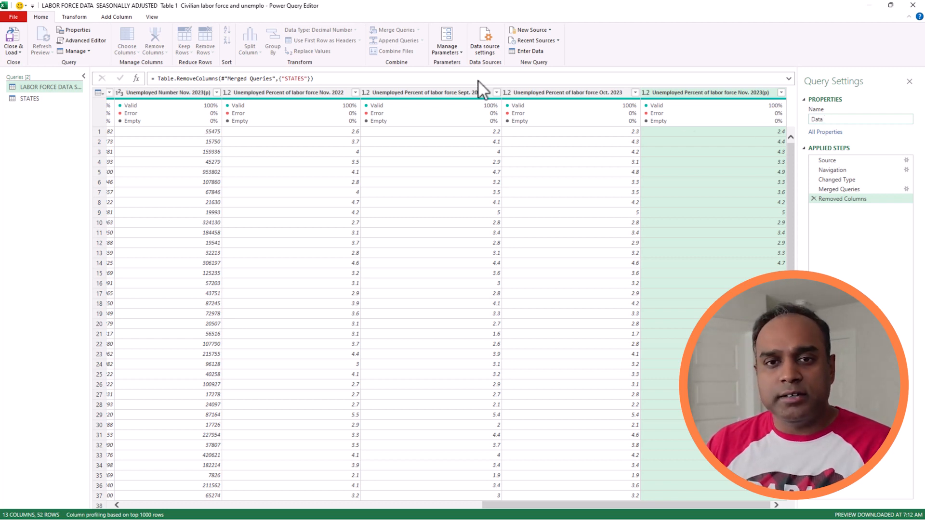
left_click(14, 51)
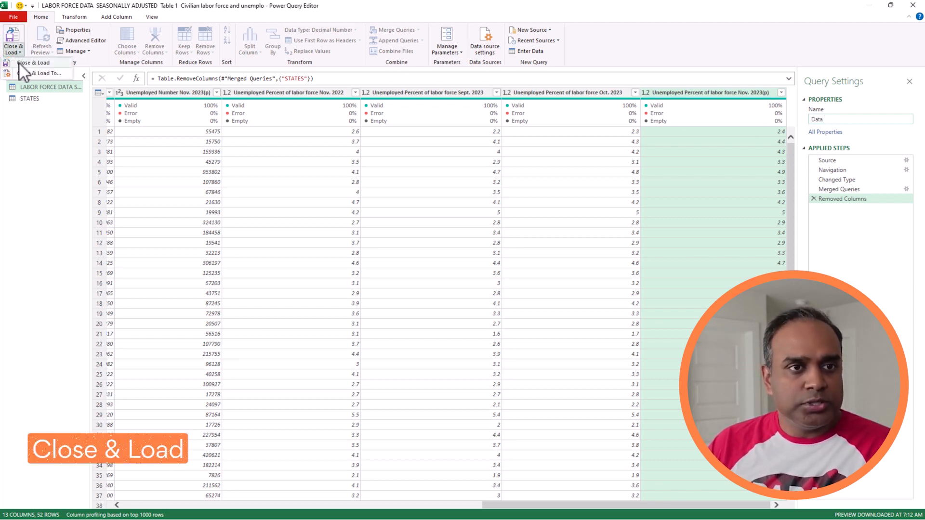
left_click(20, 64)
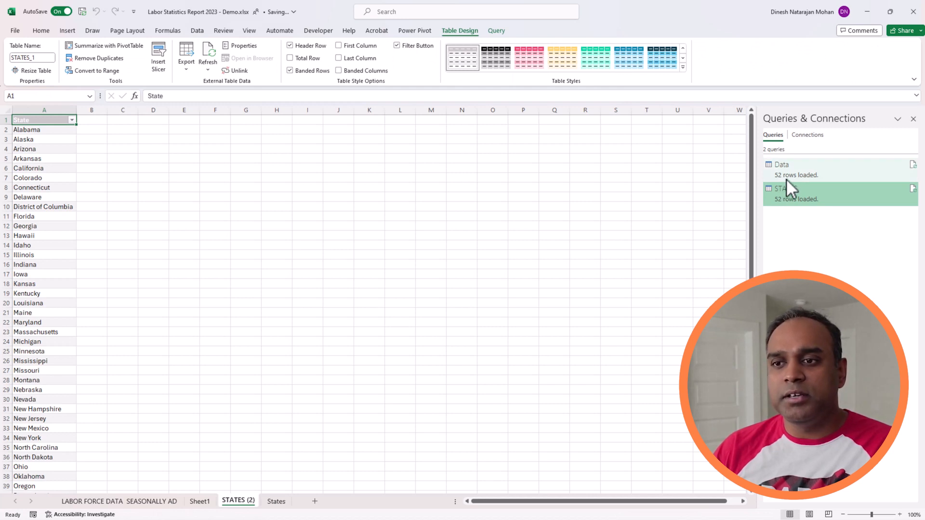
Step: Rename the sheet LABOR FORCE DATA SEASONALLY AD as Data
left_click(162, 503)
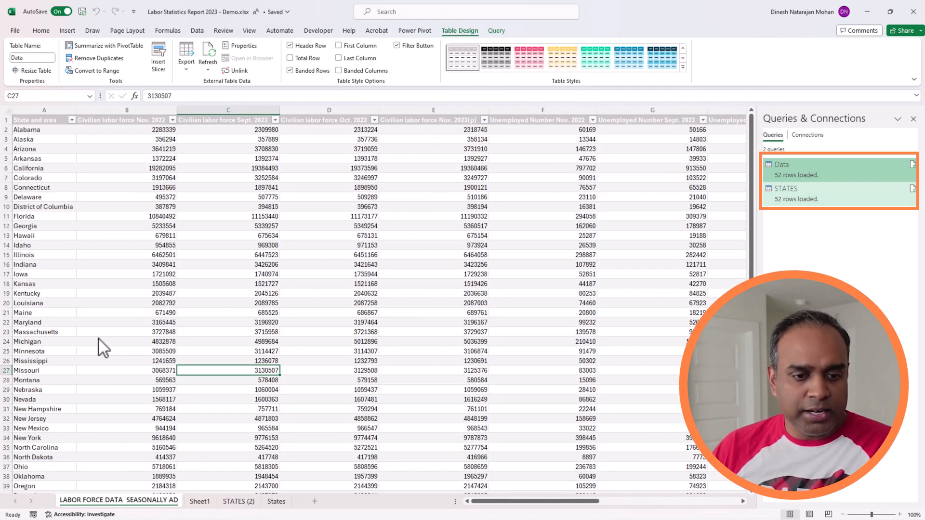
double_click(163, 504)
type("Data")
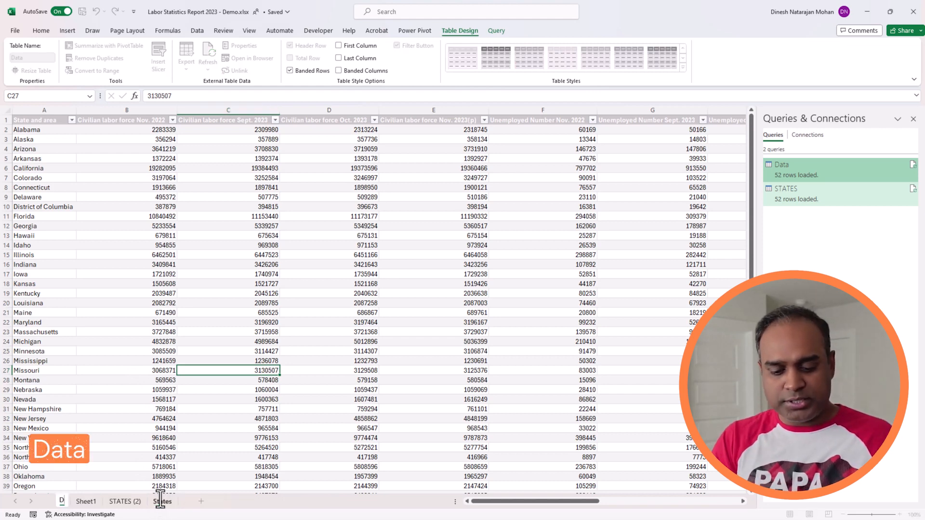
key("Return")
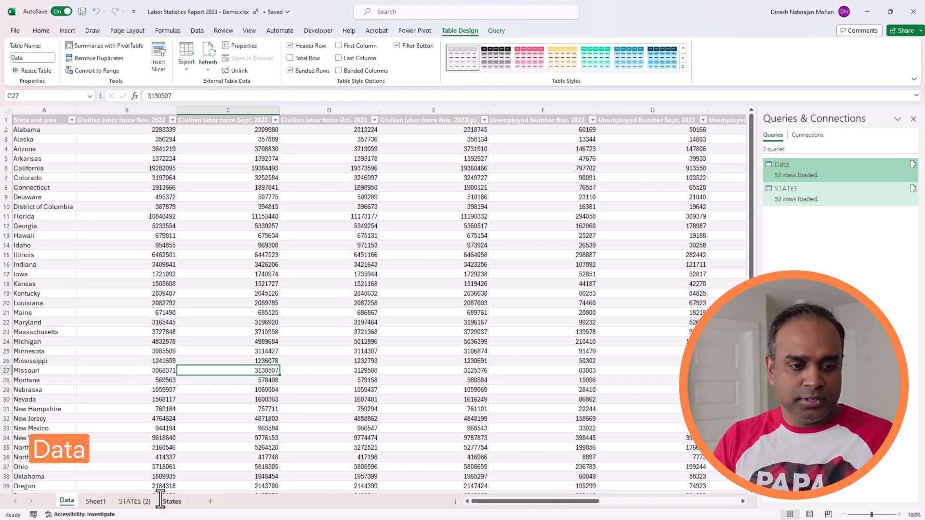
Step: Examine the loaded table on the Data sheet: its table name, the list of states and the labor force and unemployment column headers
left_click(266, 332)
left_click(172, 186)
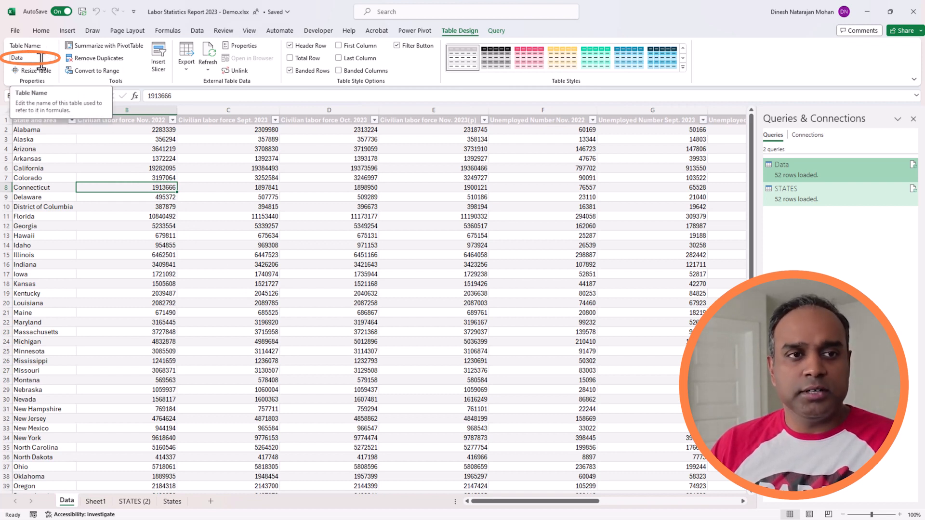
left_click(33, 158)
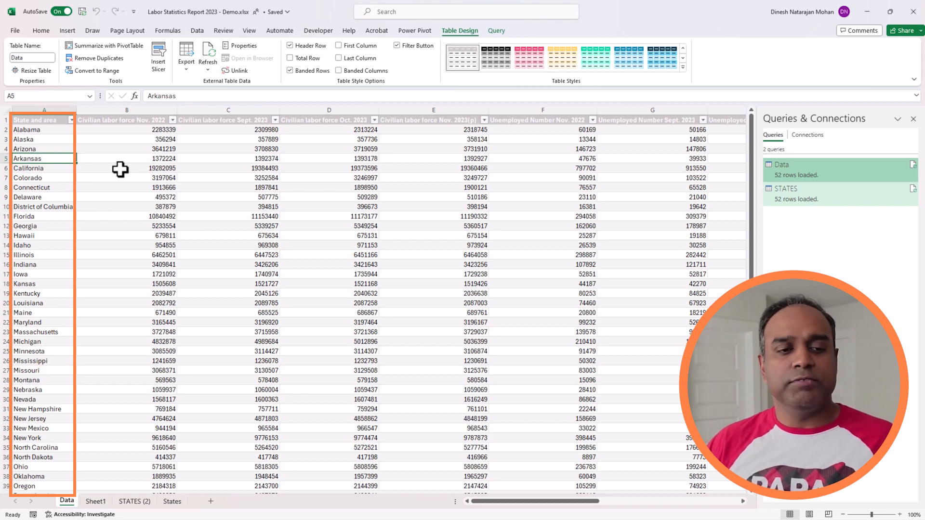
key("ctrl+Down")
key("ctrl+Up")
key("Right")
key("Right")
key("Right")
key("Right")
key("Right")
key("Right")
key("Right")
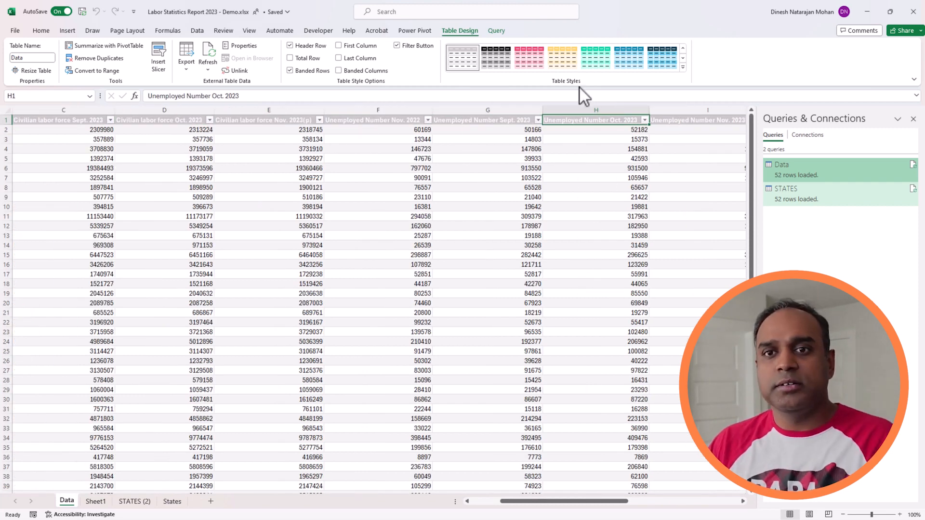
Step: Apply the green Table Style Medium 18 to the Data table
left_click(683, 67)
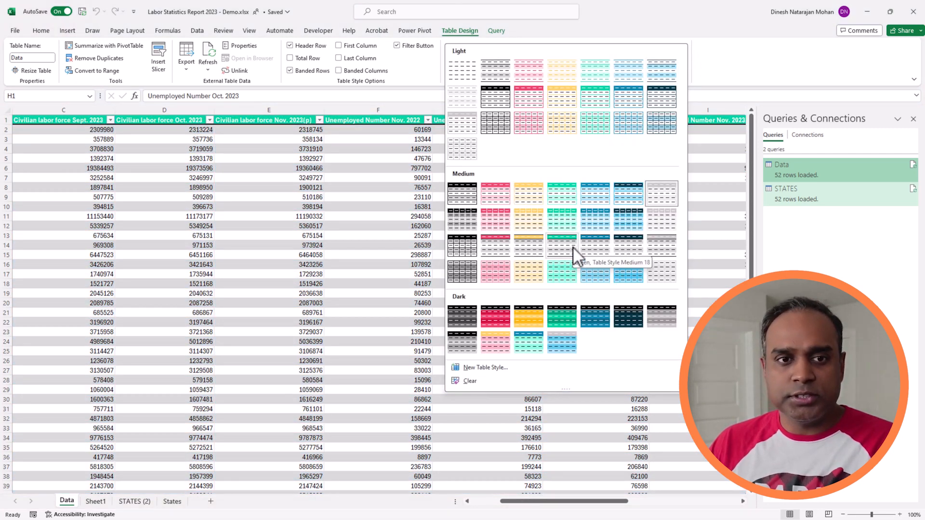
left_click(573, 247)
left_click(392, 198)
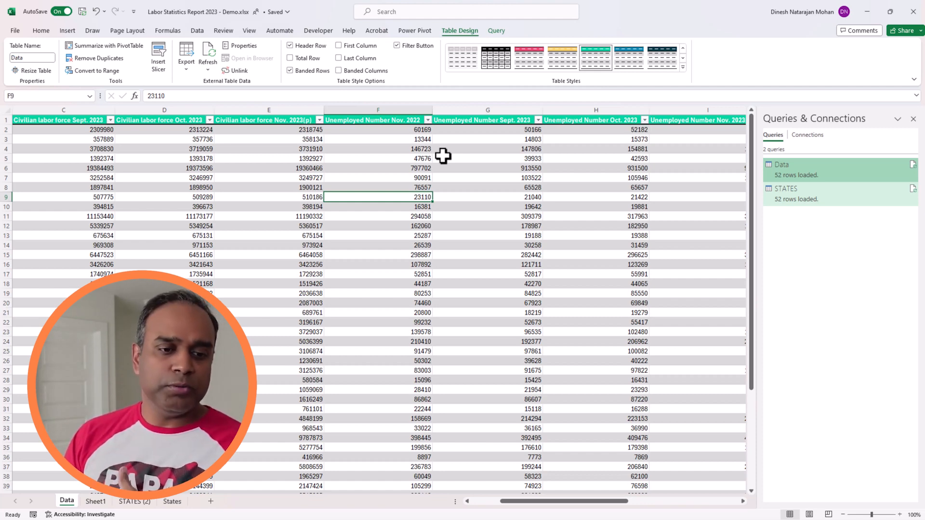
Step: Open the Data query for editing in the Power Query Editor
right_click(817, 176)
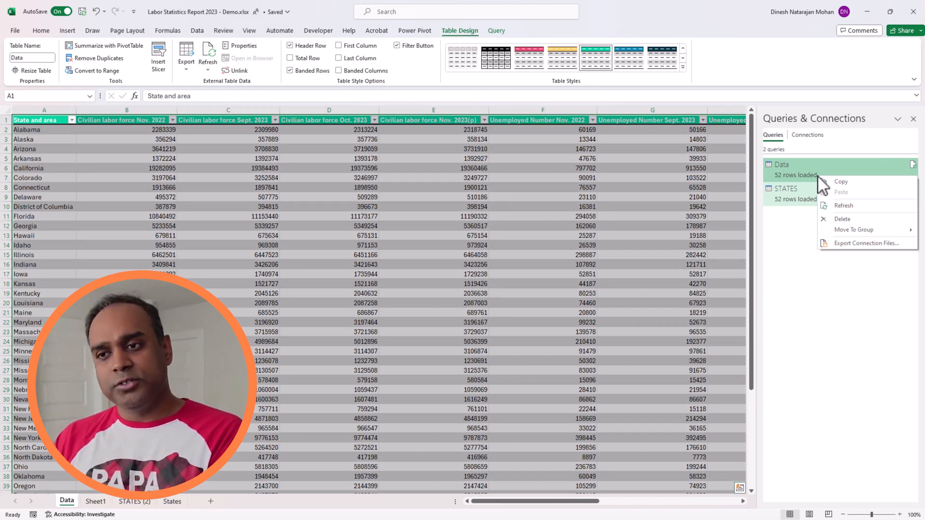
left_click(790, 227)
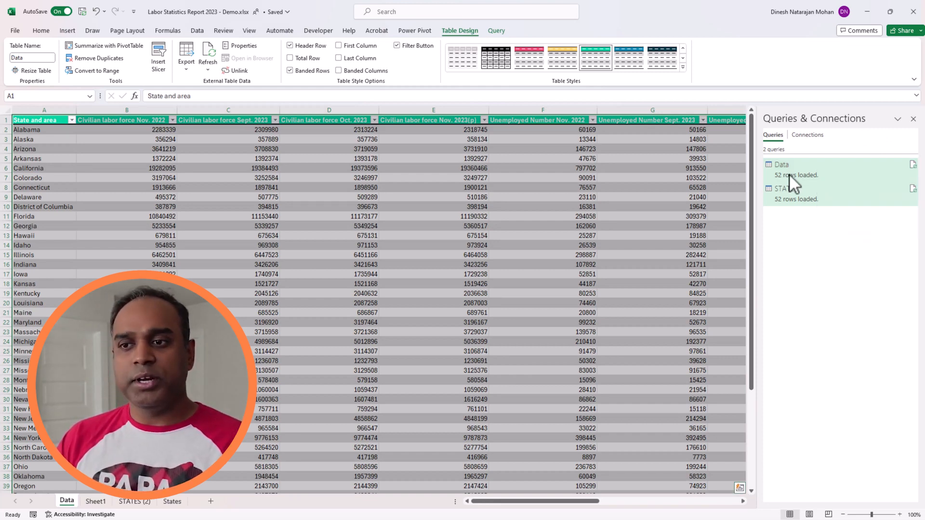
left_click(788, 163)
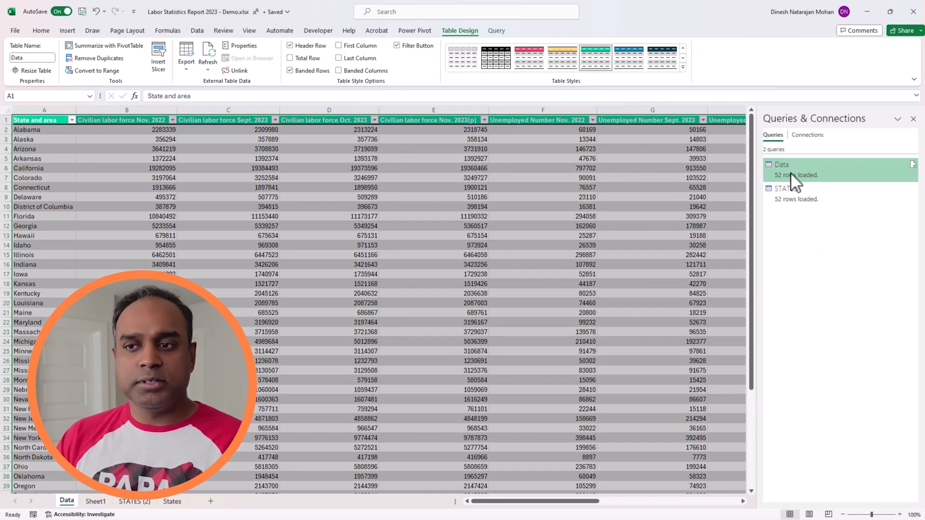
right_click(791, 172)
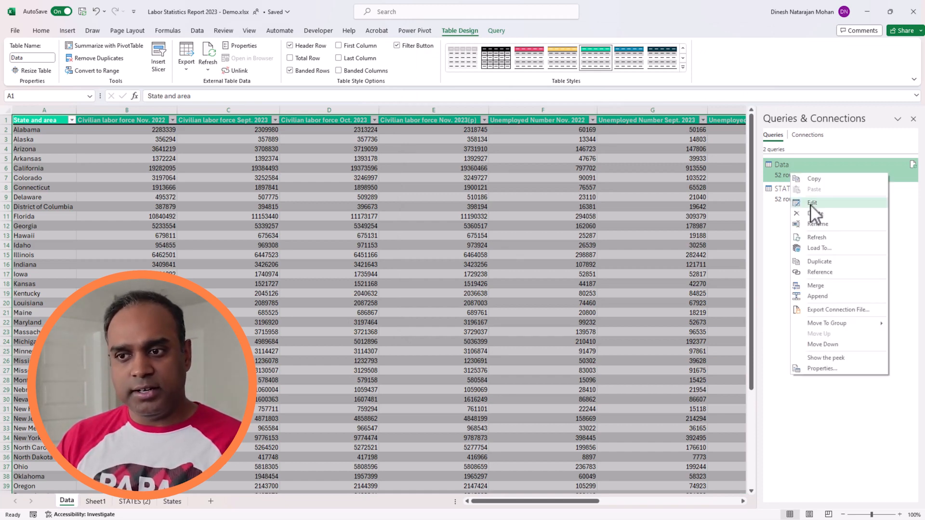
double_click(778, 168)
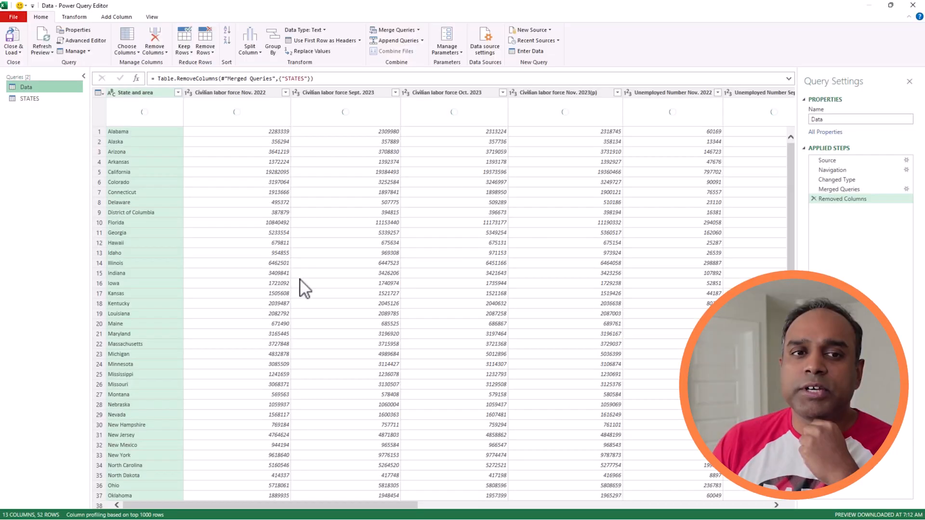
Step: With the State and area column selected, switch the column profile and column quality displays off and on again to compare the preview
left_click(152, 93)
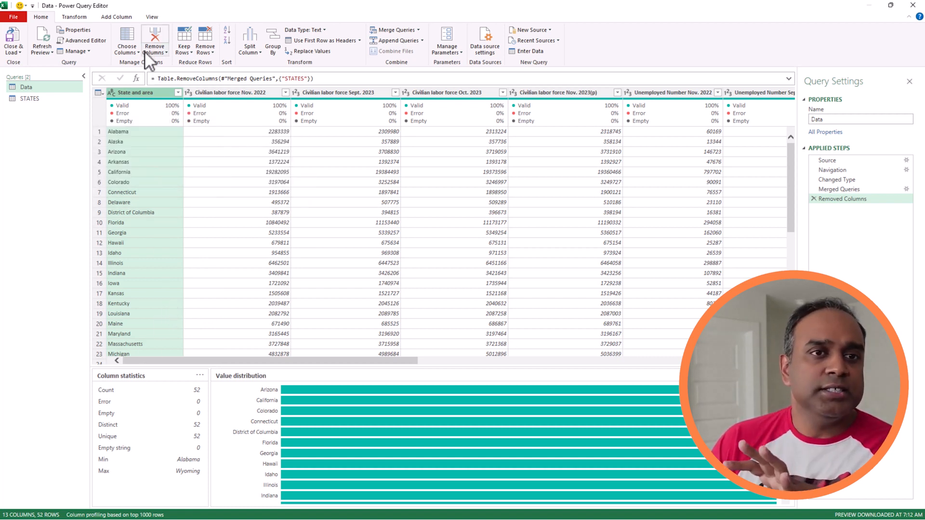
left_click(148, 17)
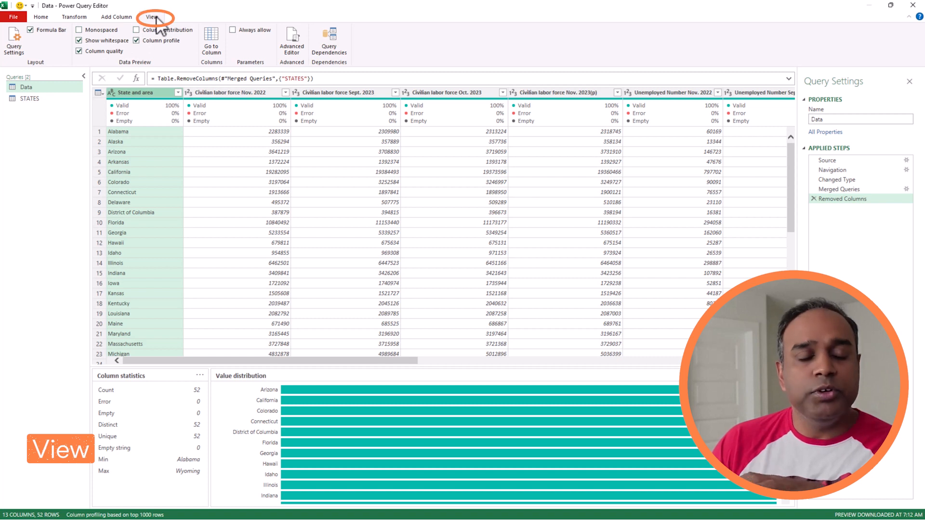
left_click(138, 40)
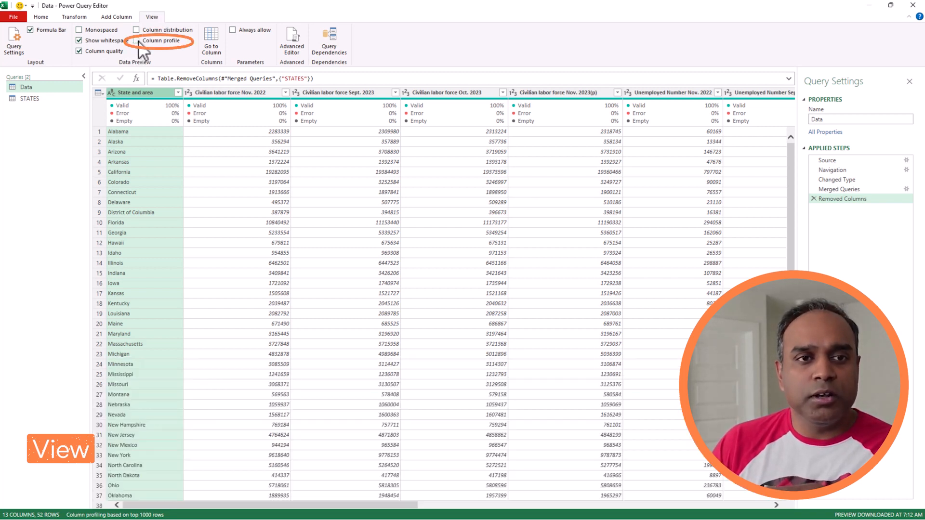
left_click(138, 42)
left_click(103, 52)
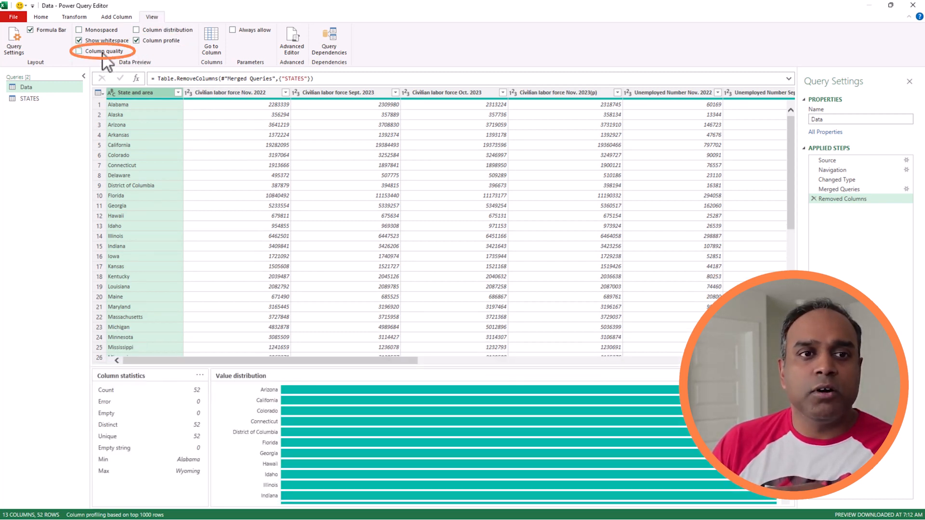
left_click(102, 52)
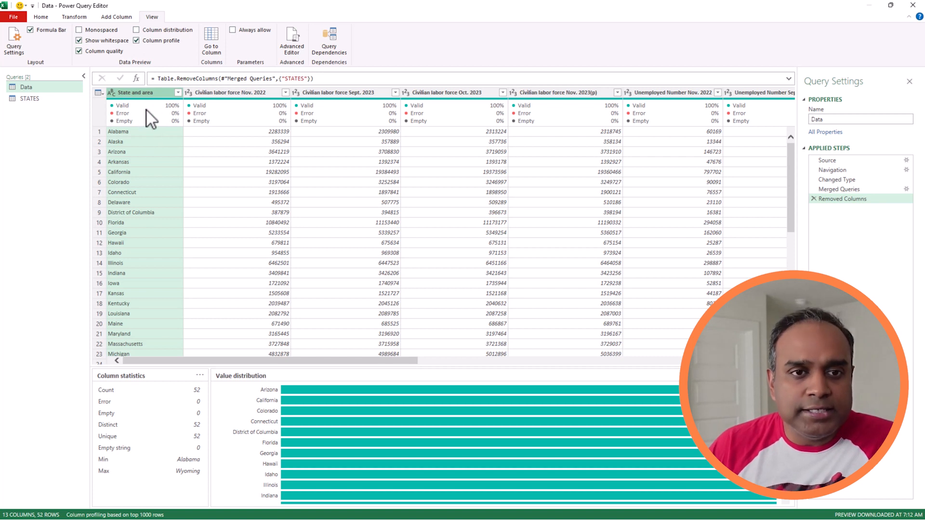
Step: Review the valid, error and empty percentages across all columns of the Data query
mouse_move(146, 109)
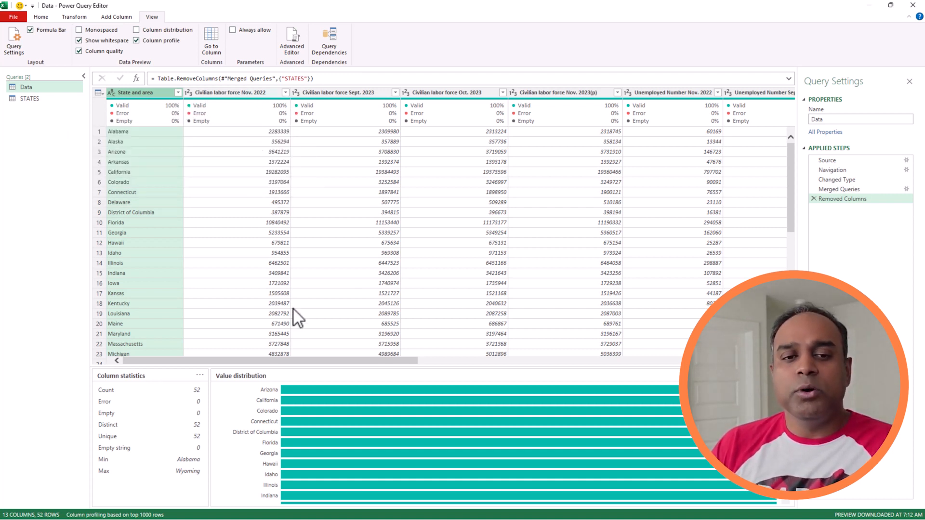
left_click_drag(298, 362, 664, 359)
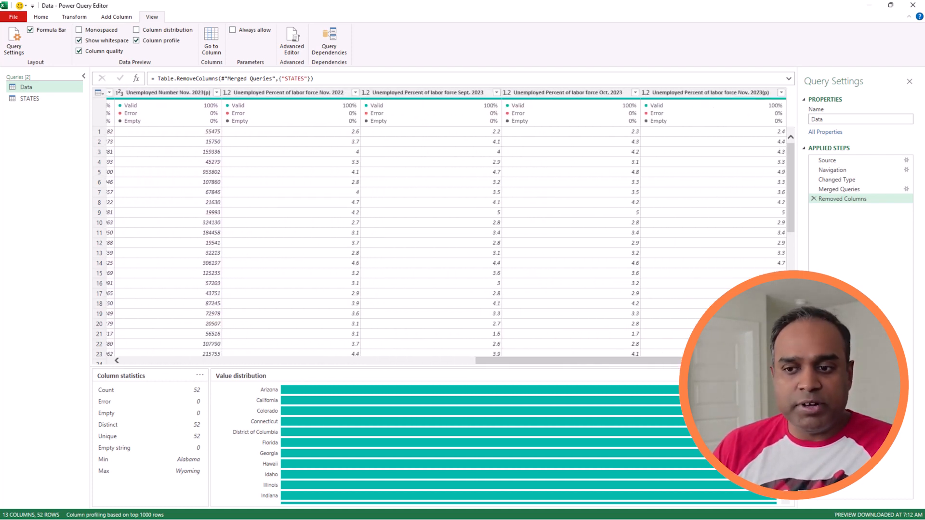
left_click_drag(602, 361, 339, 382)
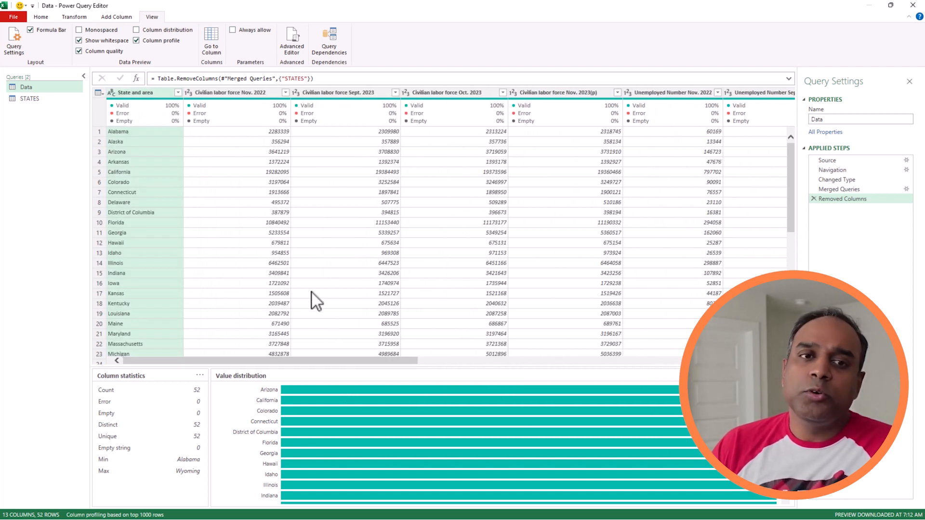
Step: Examine the column statistics and value distribution of the civilian labor force columns for Nov. 2022, Sept. 2023 and Oct. 2023
left_click(267, 91)
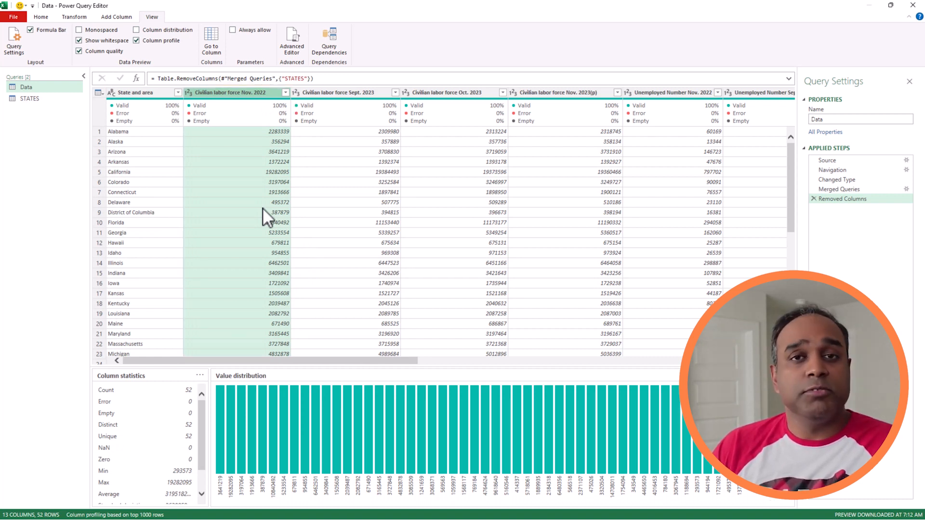
scroll(264, 217, "down", 3)
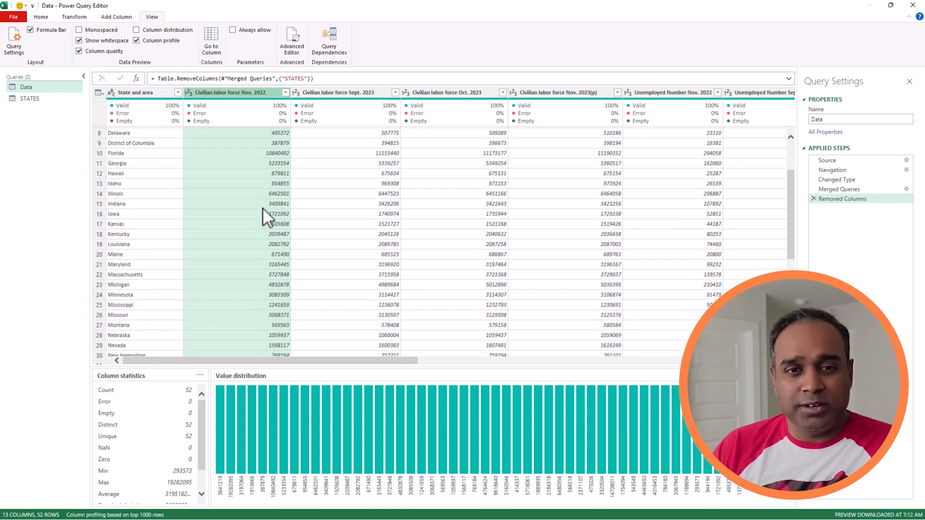
scroll(263, 211, "down", 9)
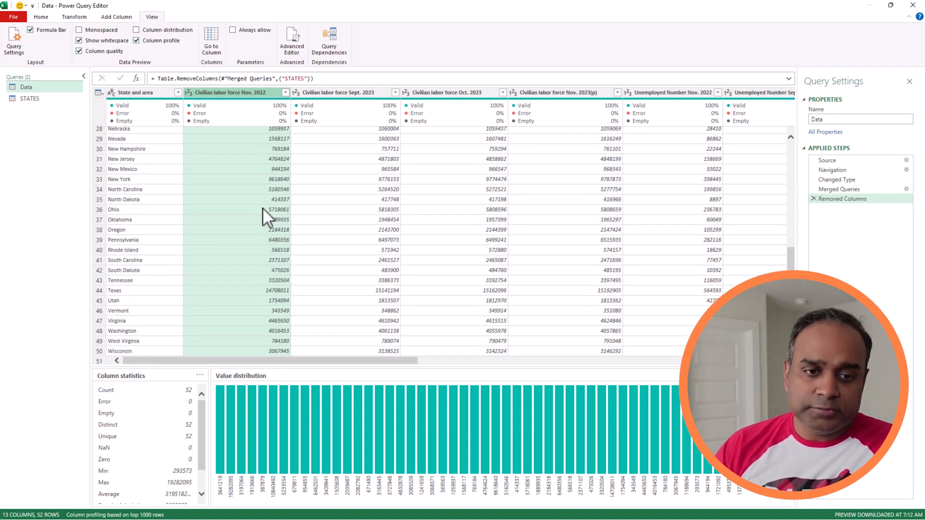
scroll(264, 217, "down", 1)
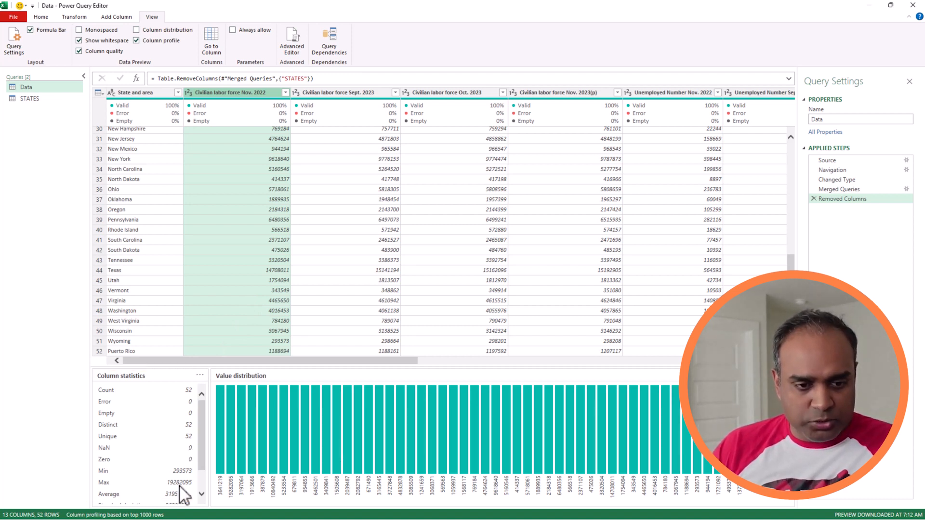
scroll(202, 458, "down", 1)
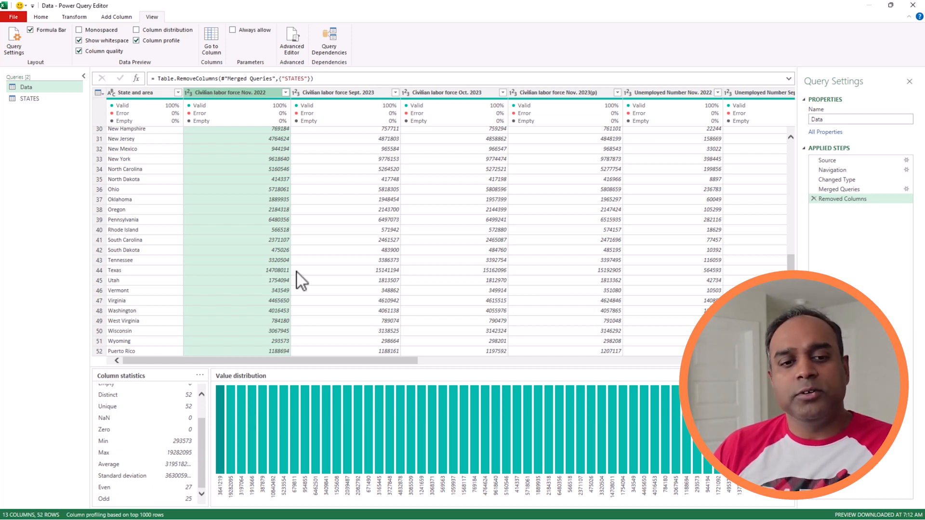
left_click(362, 94)
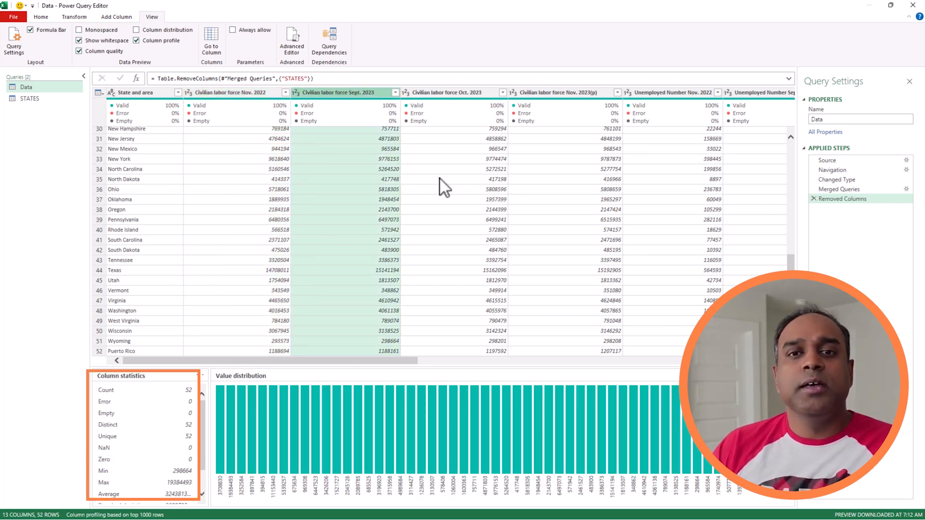
left_click(455, 93)
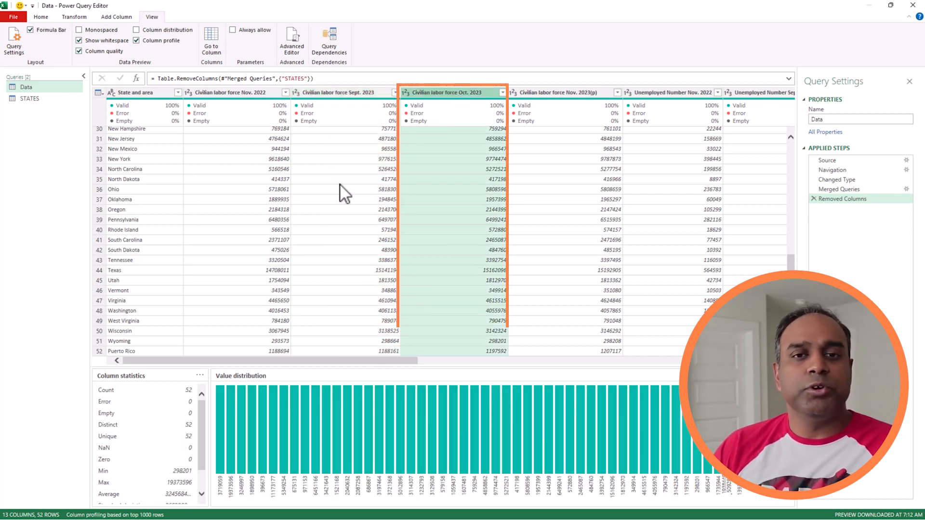